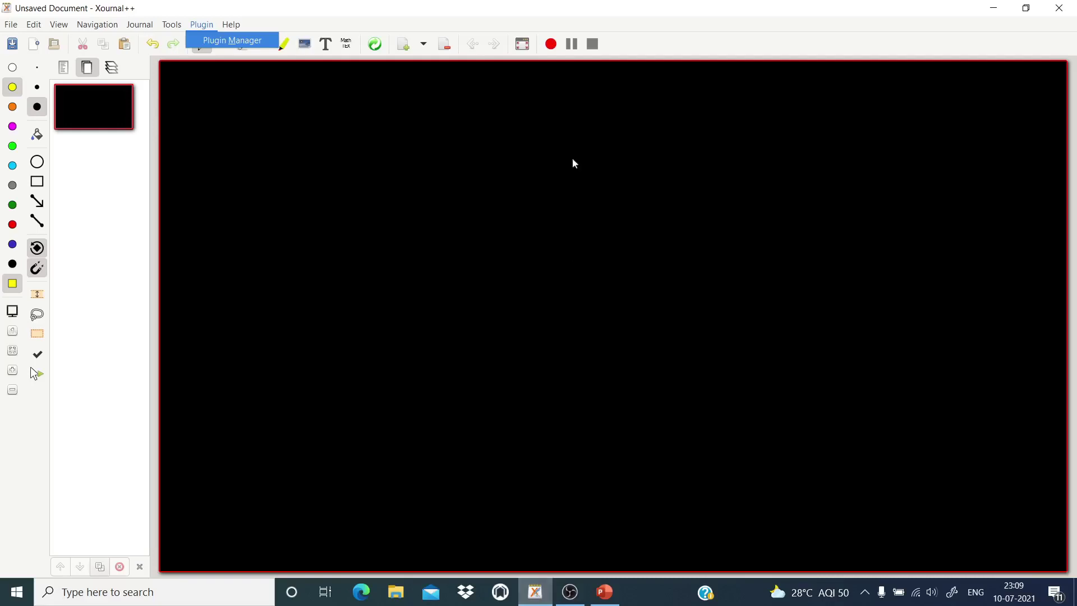
Step: Open Xournal++'s Journal menu to reach the page and paper options
mouse_move(142, 27)
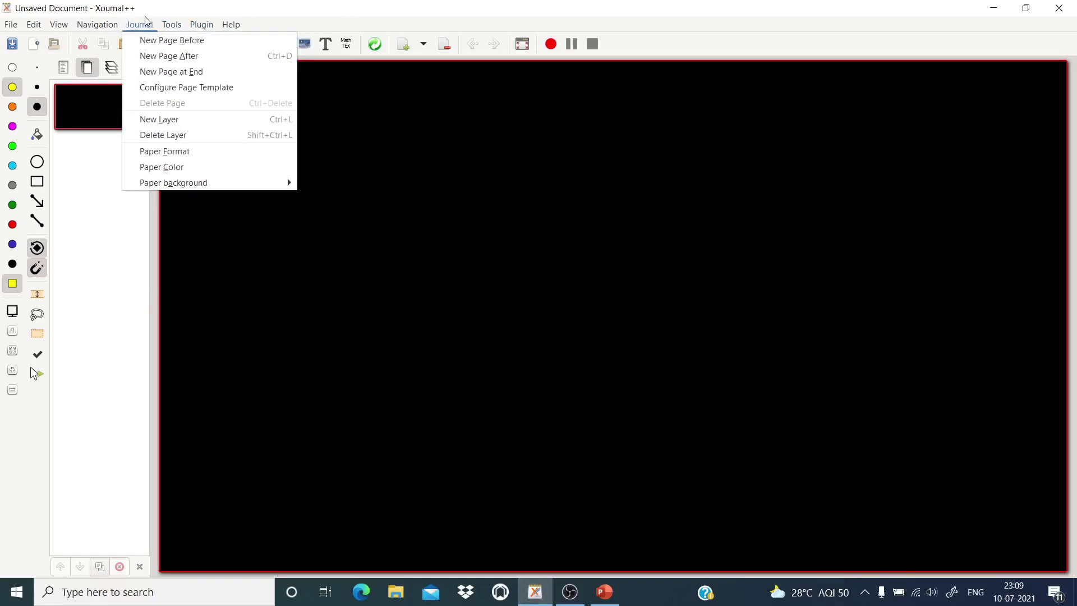
Step: Choose the Template 16x9 paper format (32.00 × 18.00 cm) and confirm it with OK
left_click(170, 153)
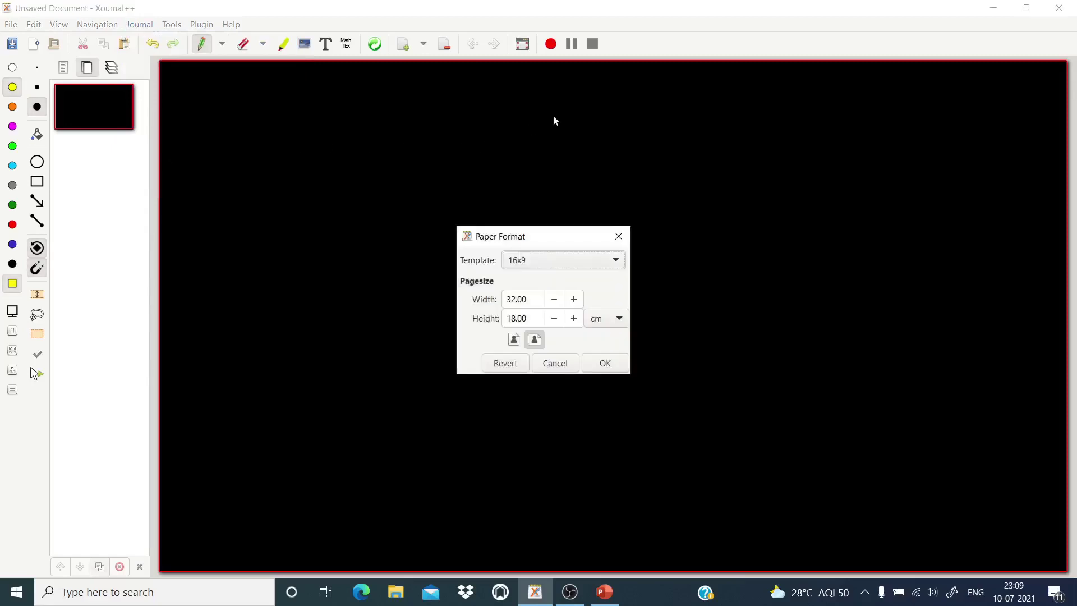
left_click(618, 263)
left_click(617, 263)
left_click(617, 263)
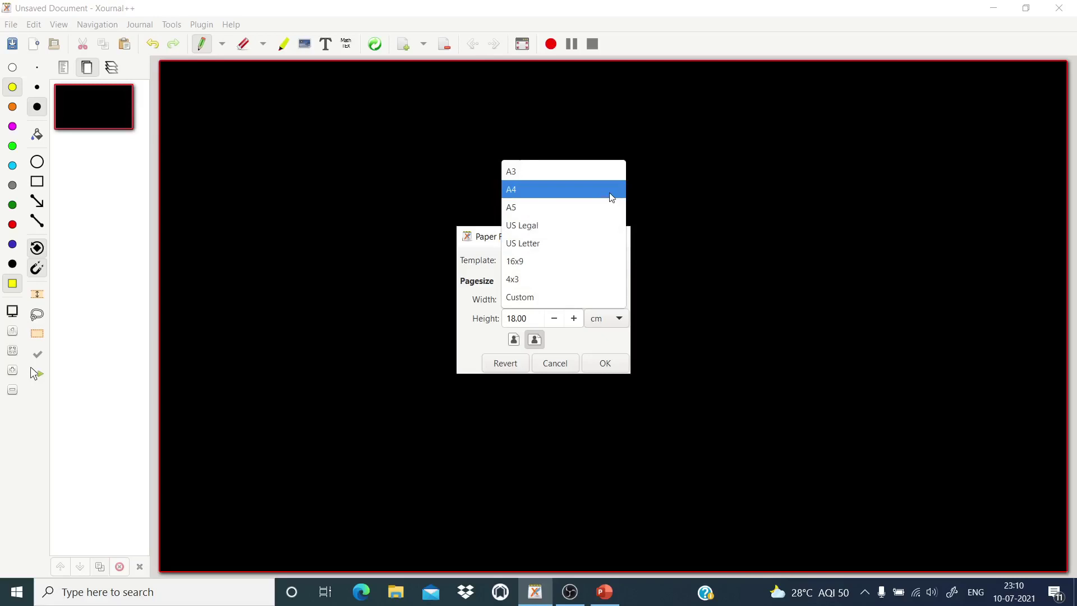
left_click(595, 261)
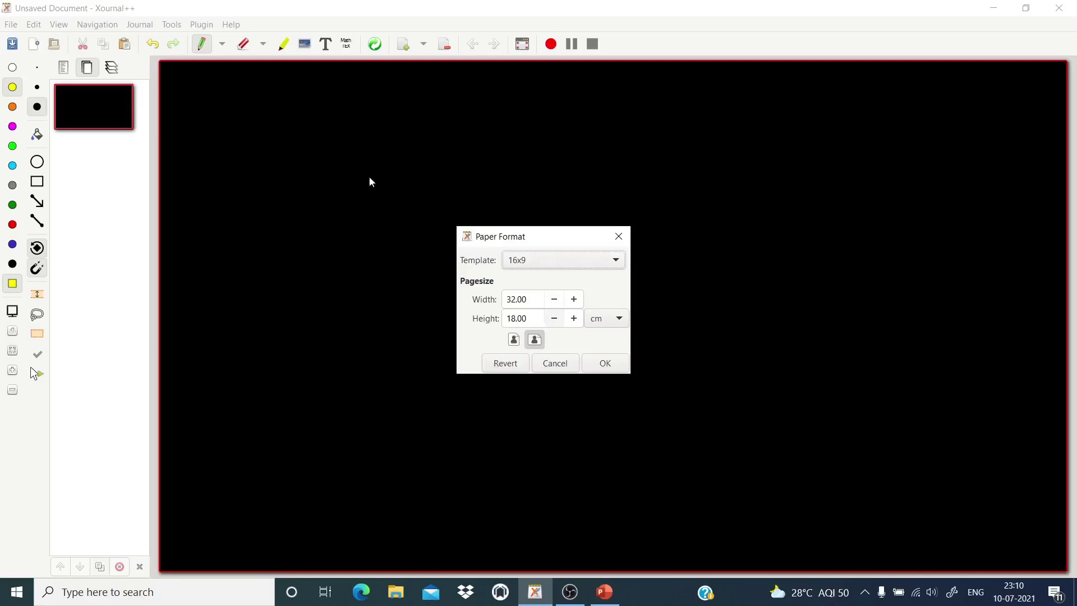
left_click(610, 368)
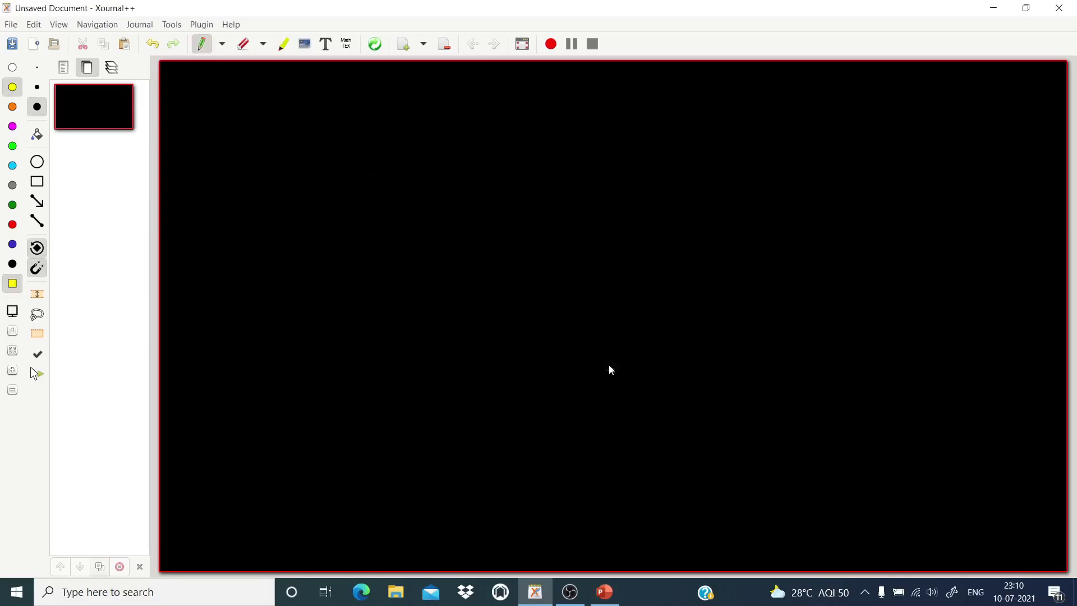
left_click(202, 25)
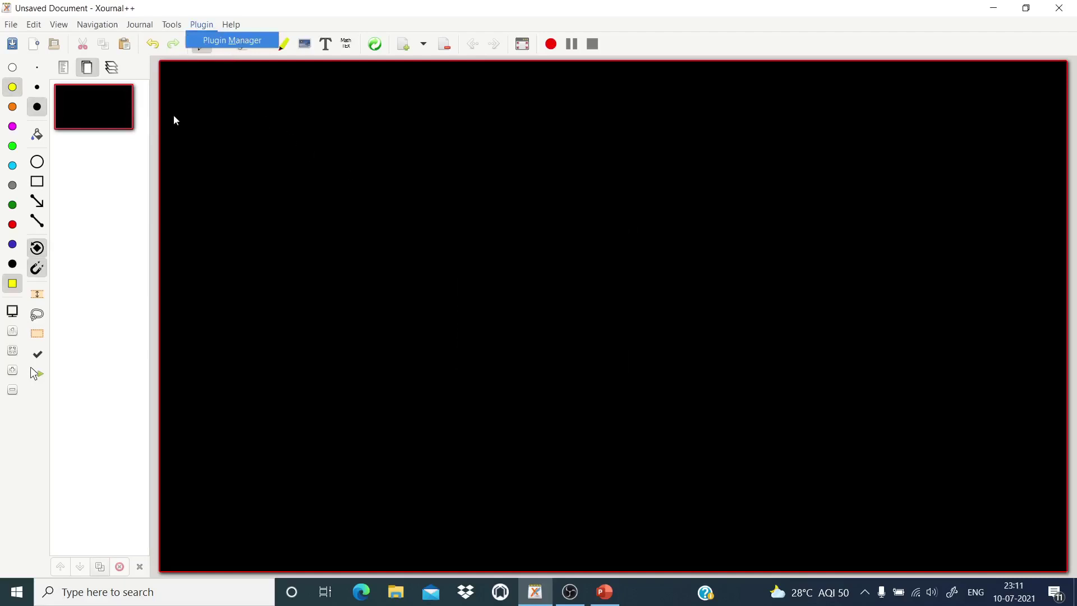
Step: Switch Xournal++ to the Portrait toolbar layout under View > Toolbars
mouse_move(56, 26)
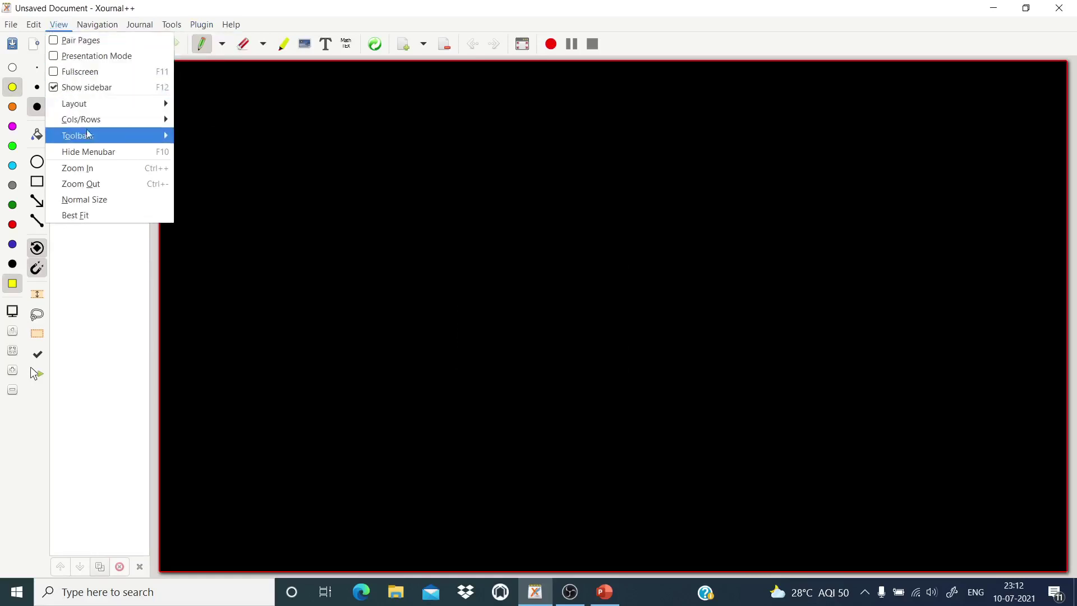
mouse_move(88, 137)
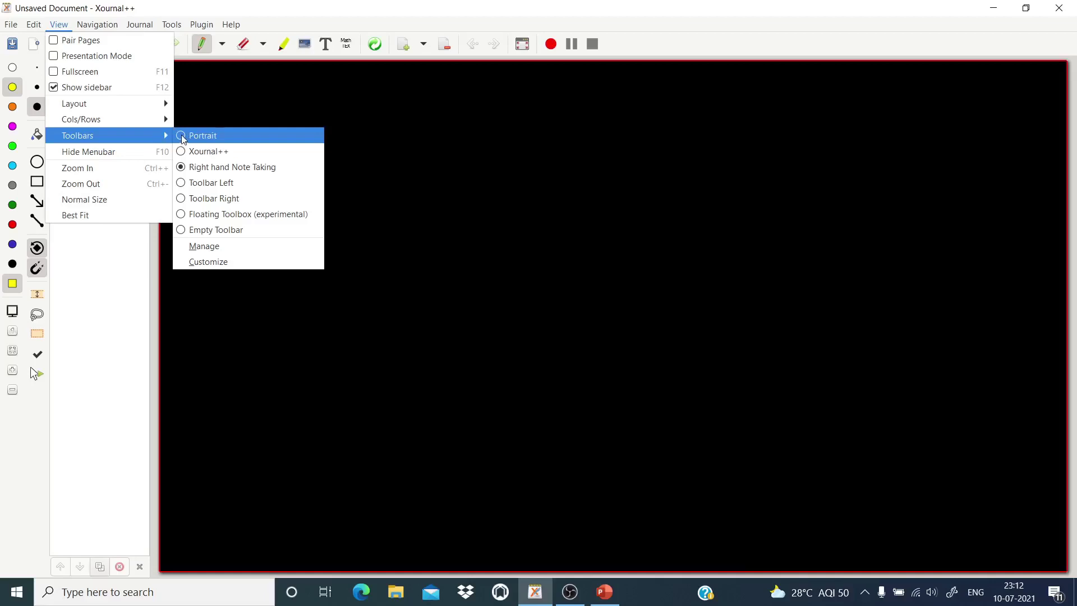
left_click(182, 137)
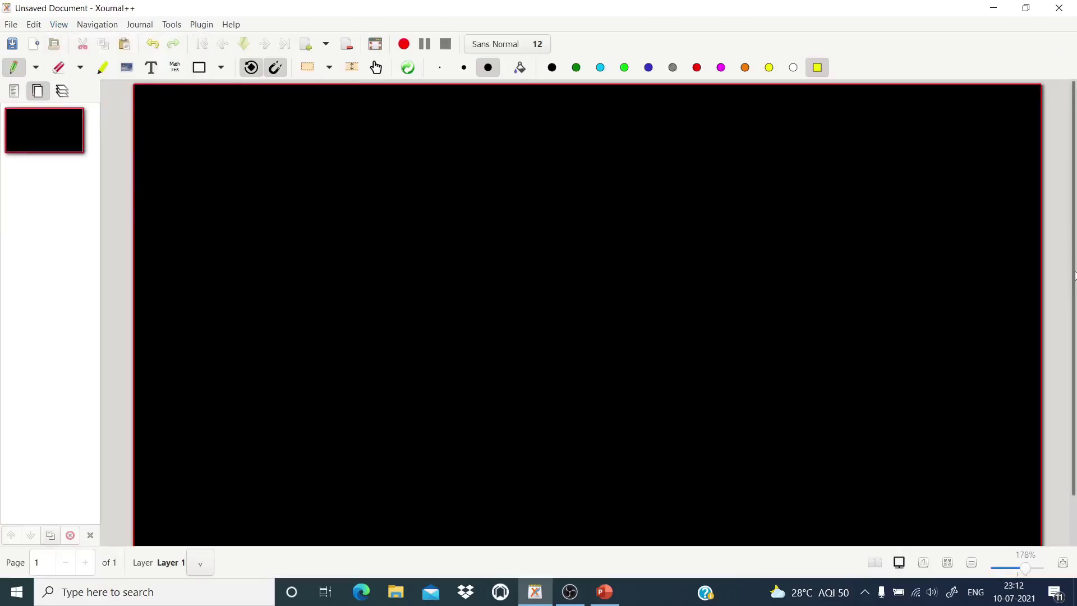
scroll(1074, 273, "down", 1)
scroll(1071, 313, "up", 1)
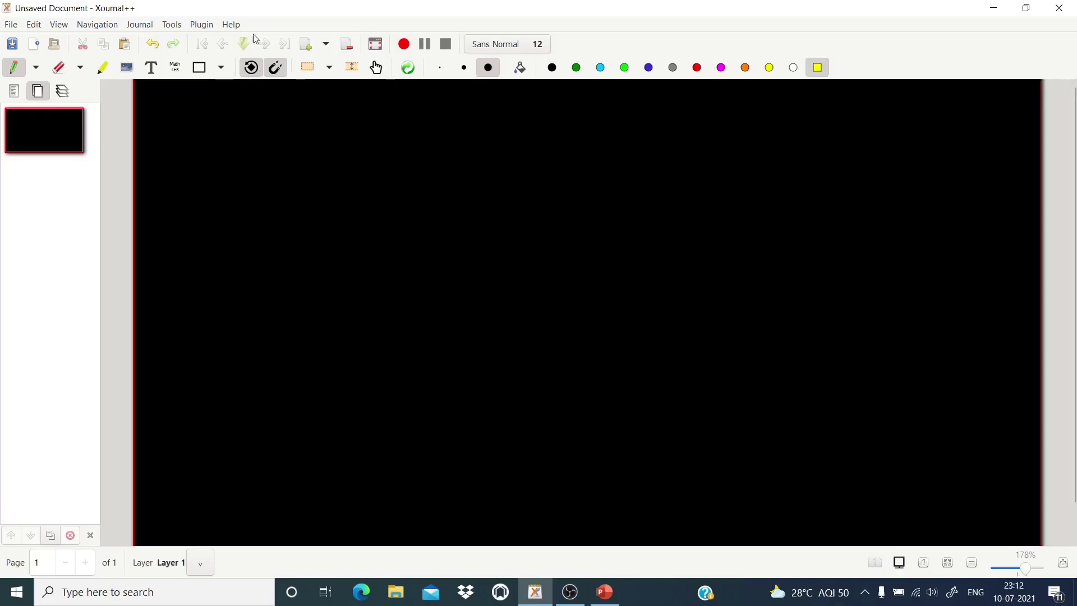
left_click(60, 28)
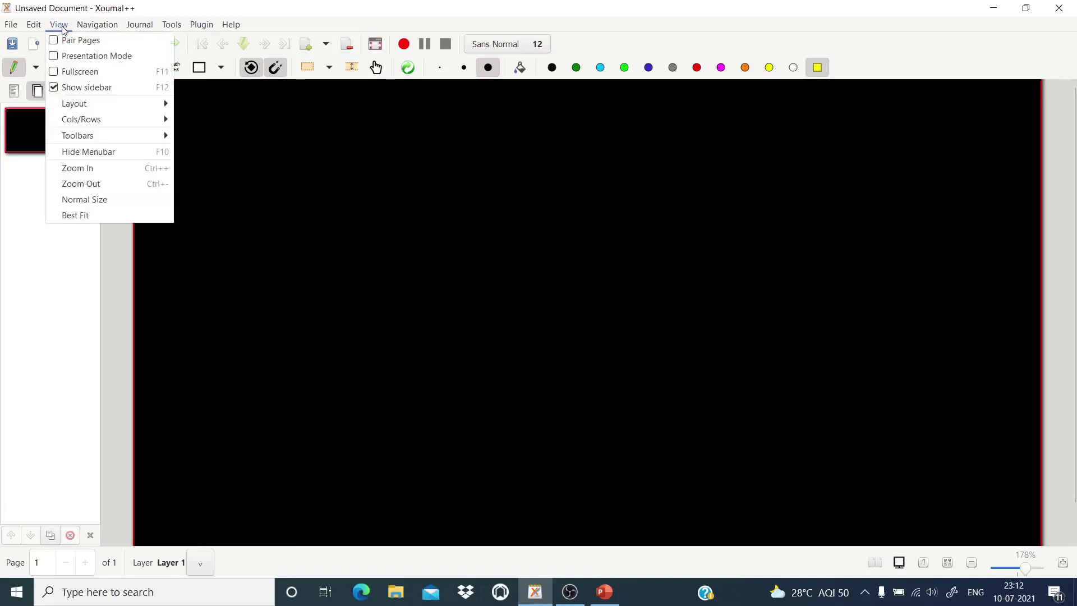
Step: Switch the toolbars back to the Right hand Note Taking layout
mouse_move(142, 134)
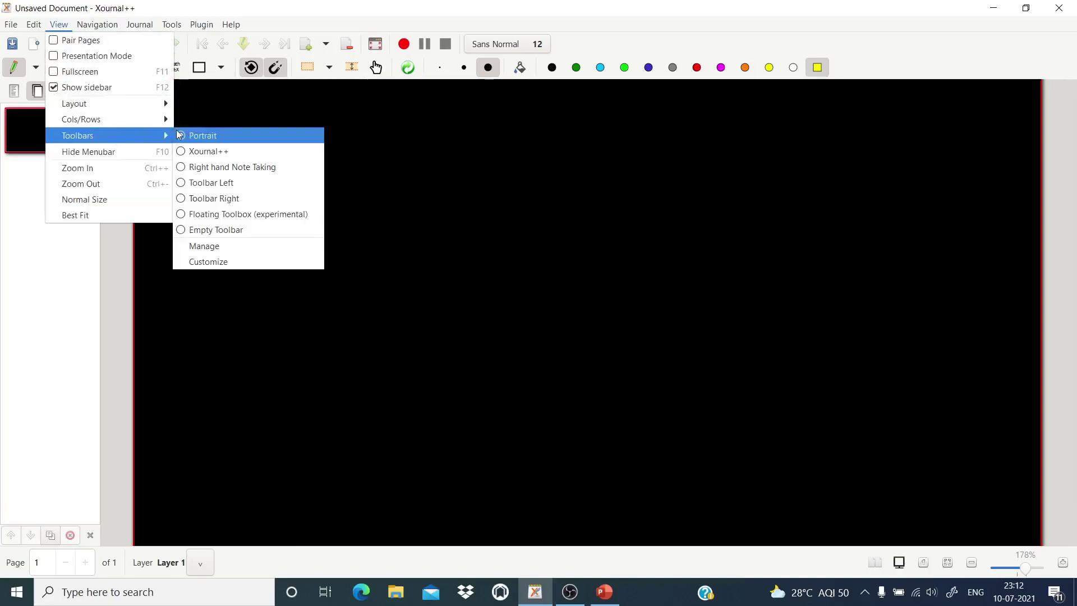
left_click(183, 168)
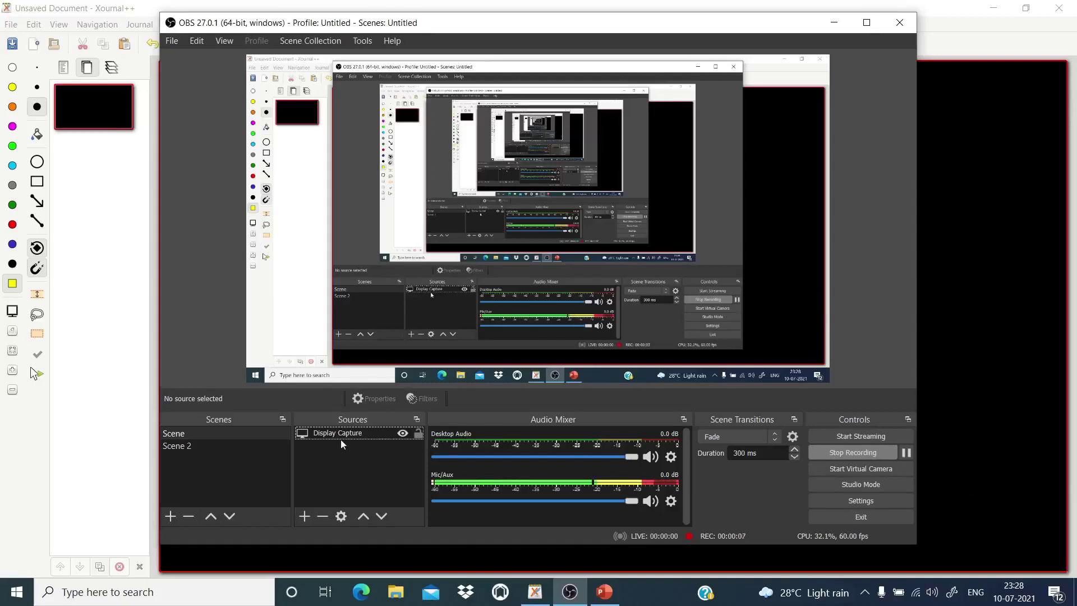
Step: Add a Window Capture source under Sources, then show Xournal++ fullscreen
left_click(304, 516)
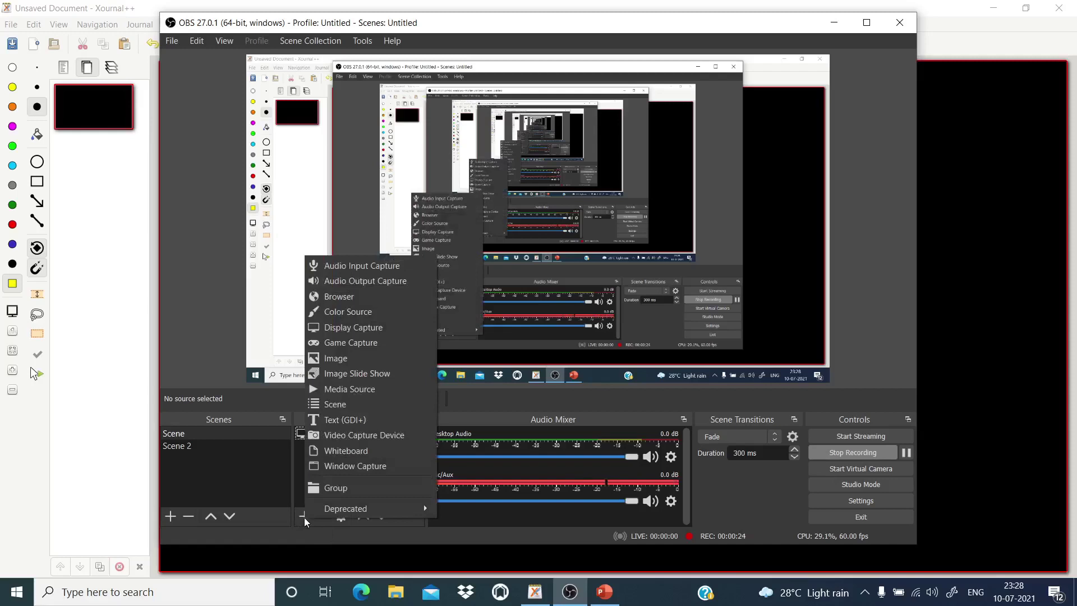
left_click(354, 467)
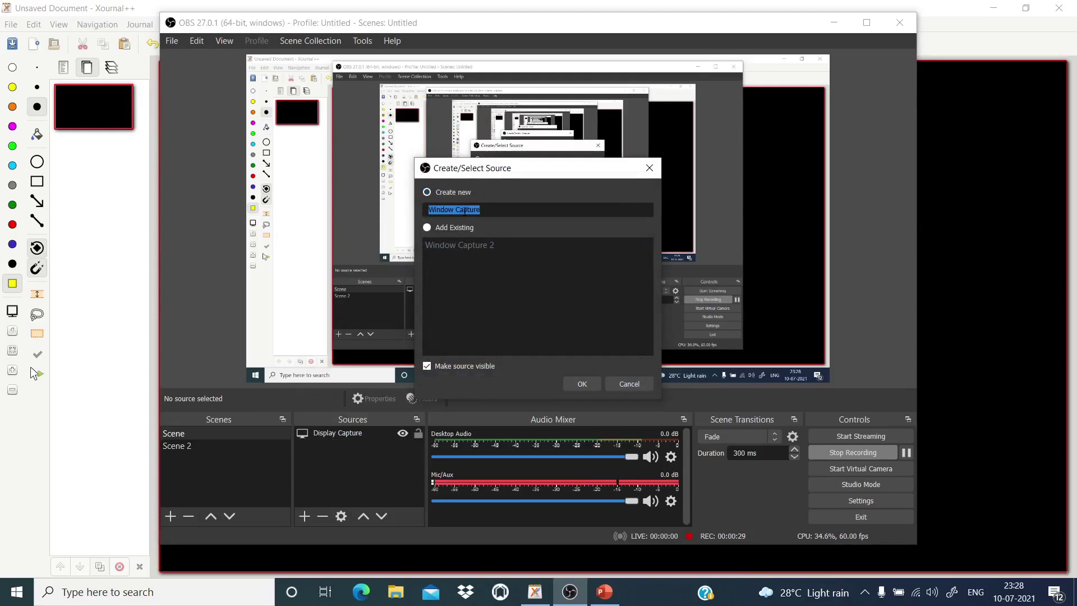
left_click(582, 384)
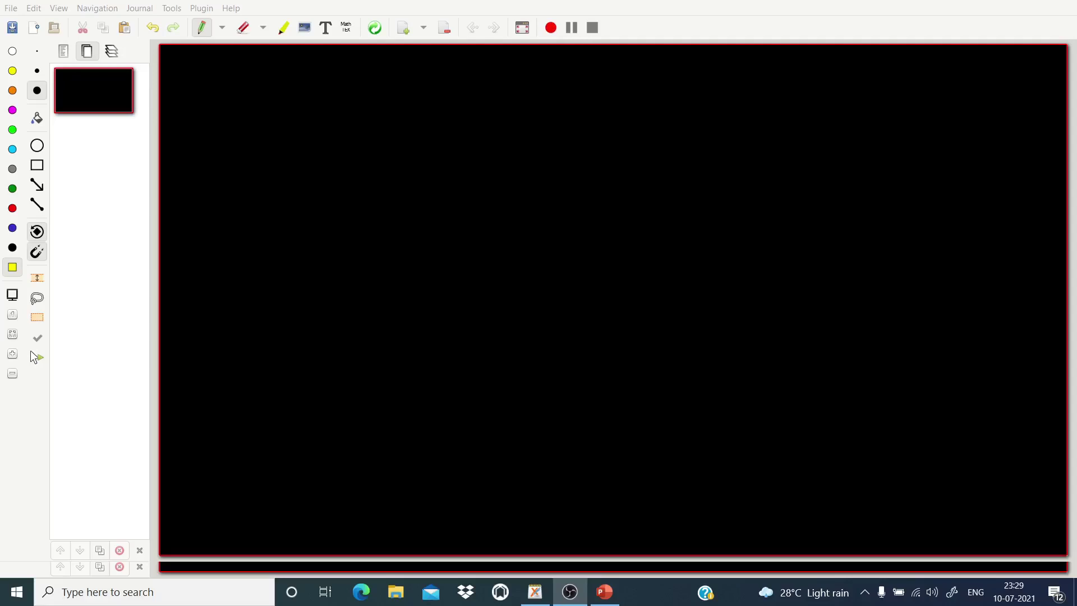
Step: Leave Xournal++ fullscreen and switch back to OBS Studio
key("alt+Tab")
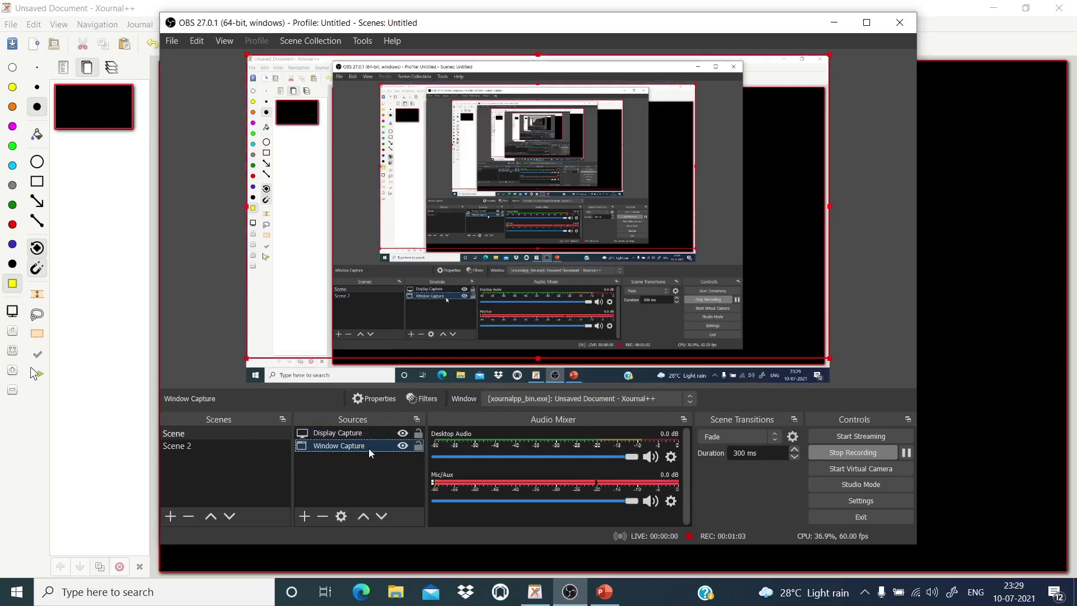
Step: Open the Filters dialog for the Window Capture source
left_click(423, 398)
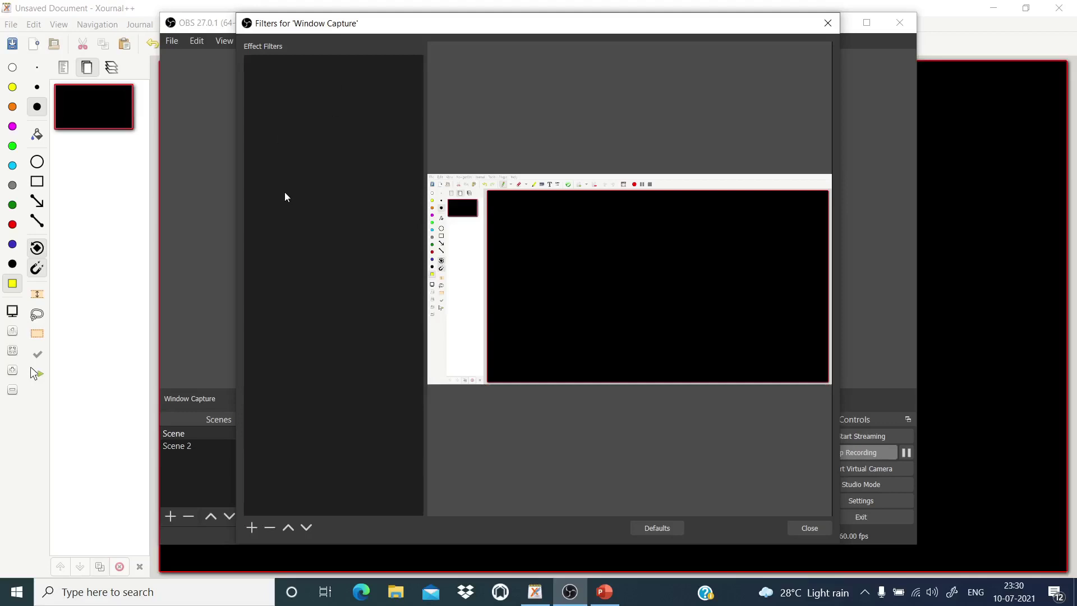
Step: Add a Crop/Pad filter from the empty Effect Filters list's context menu
right_click(303, 156)
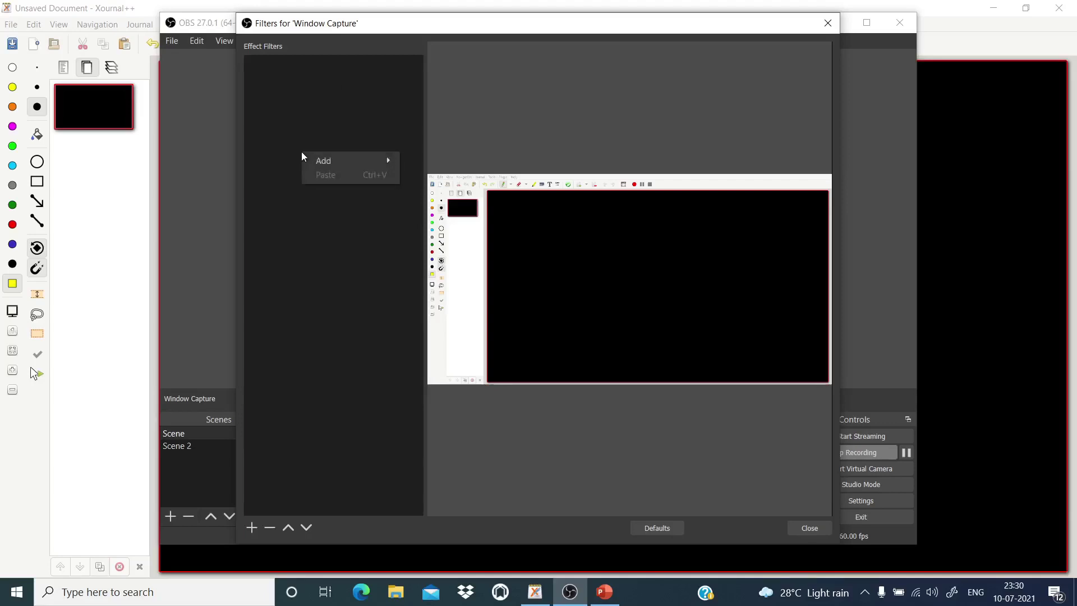
mouse_move(324, 160)
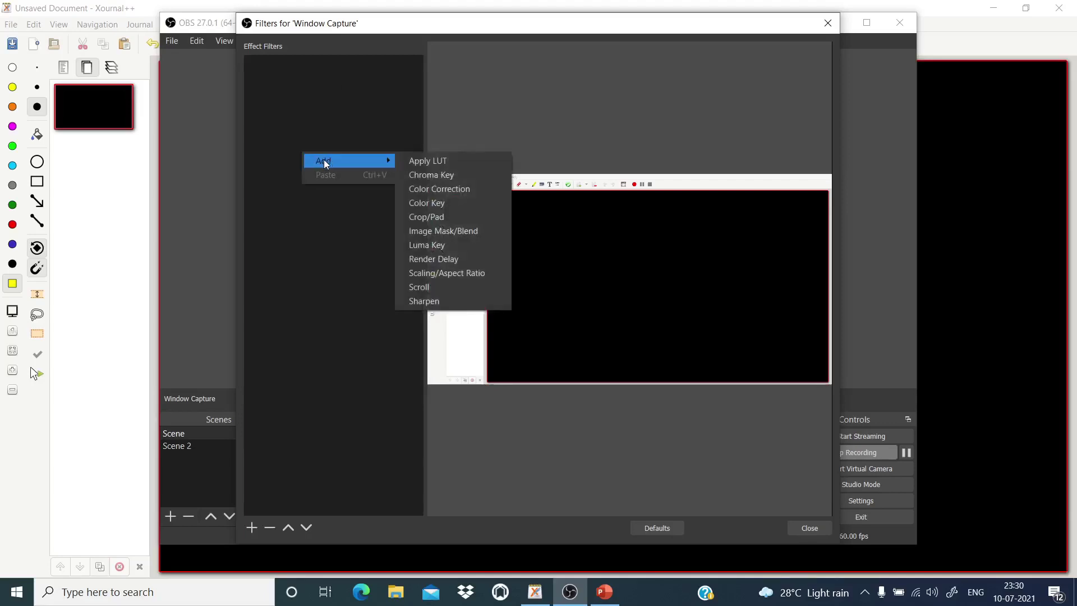
left_click(435, 217)
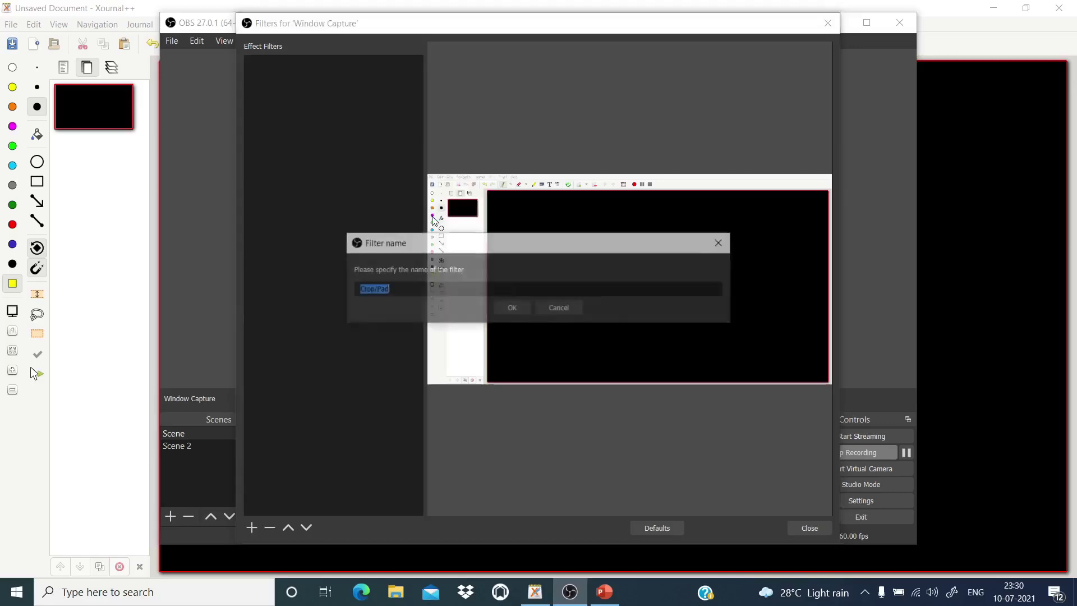
Step: Accept the default filter name 'Crop/Pad'
left_click(505, 313)
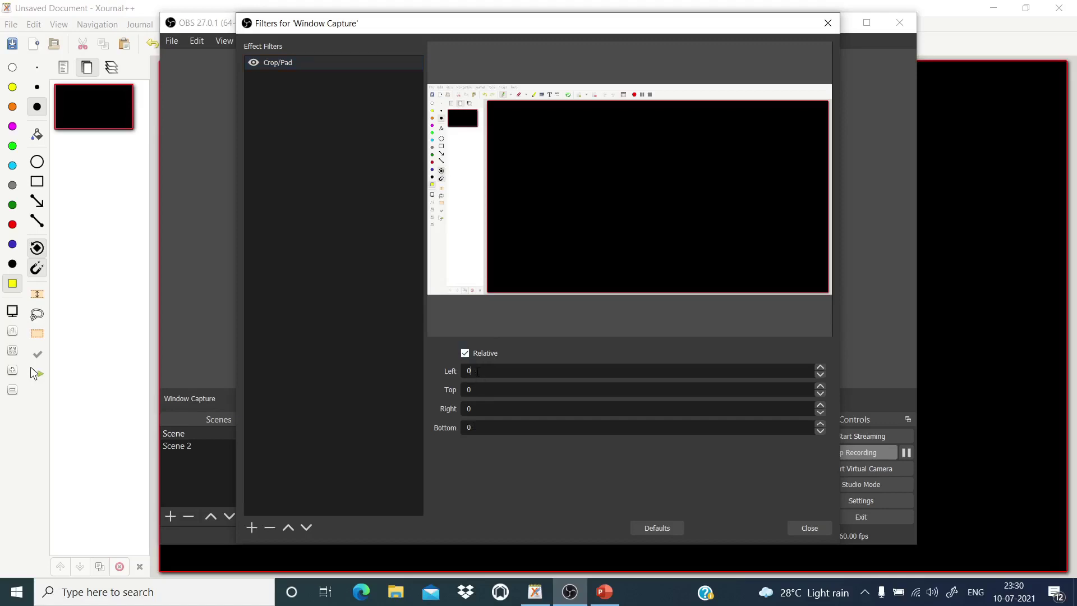
Step: Set the Crop/Pad Left value to 275 and Top to 100
key("BackSpace")
type("150")
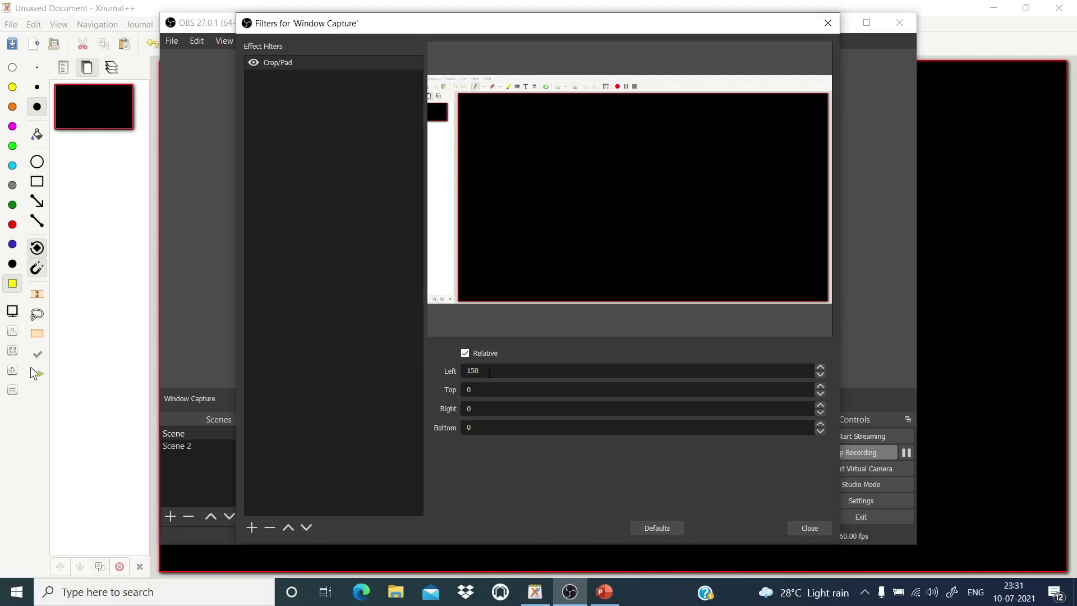
key("BackSpace")
key("BackSpace")
key("BackSpace")
type("300")
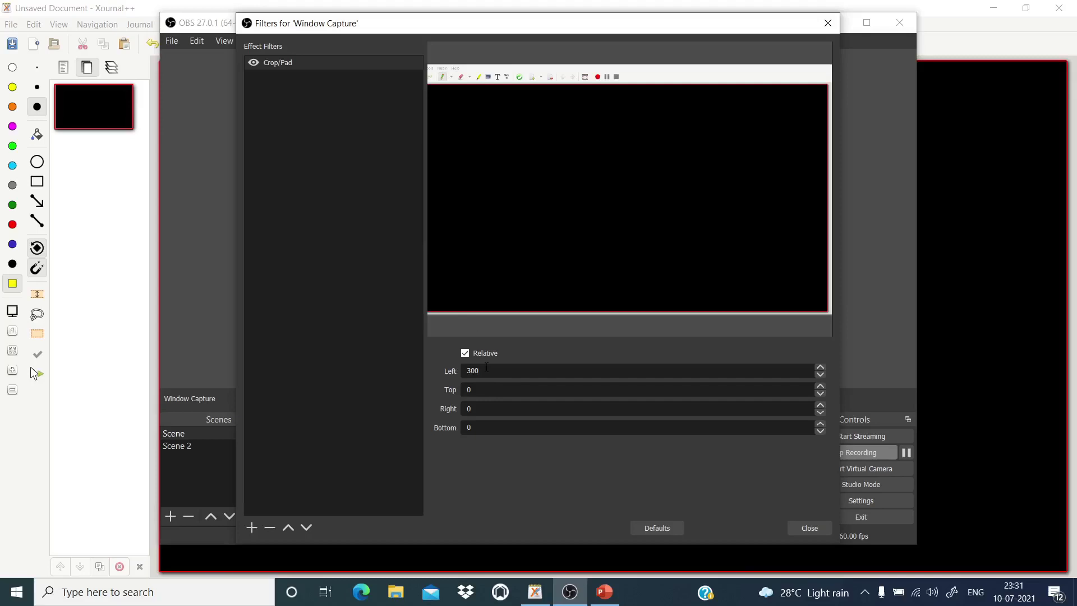
key("BackSpace")
key("BackSpace")
key("BackSpace")
type("17")
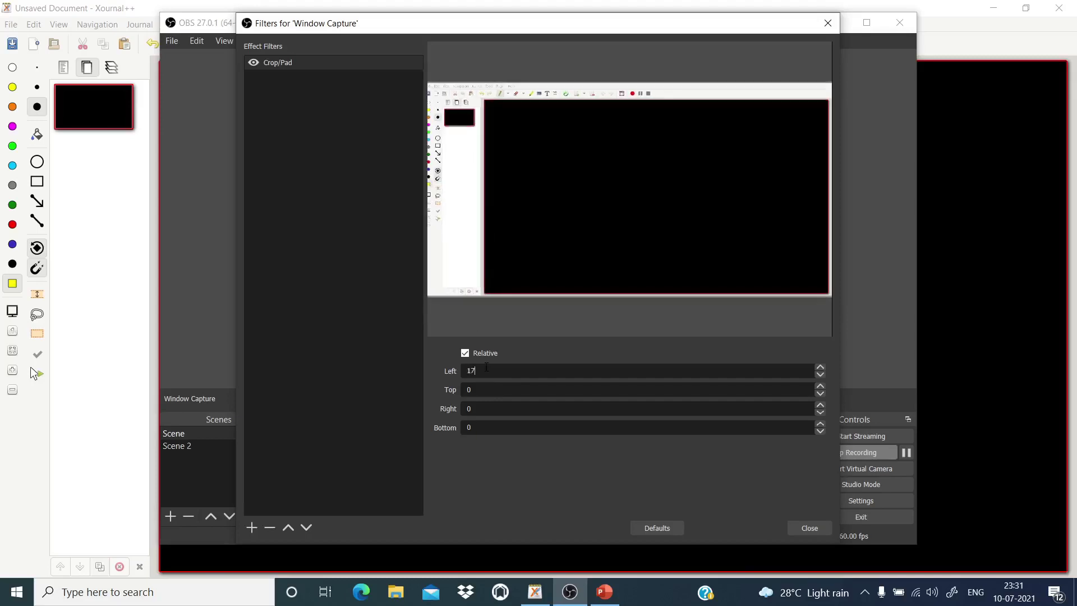
type("5")
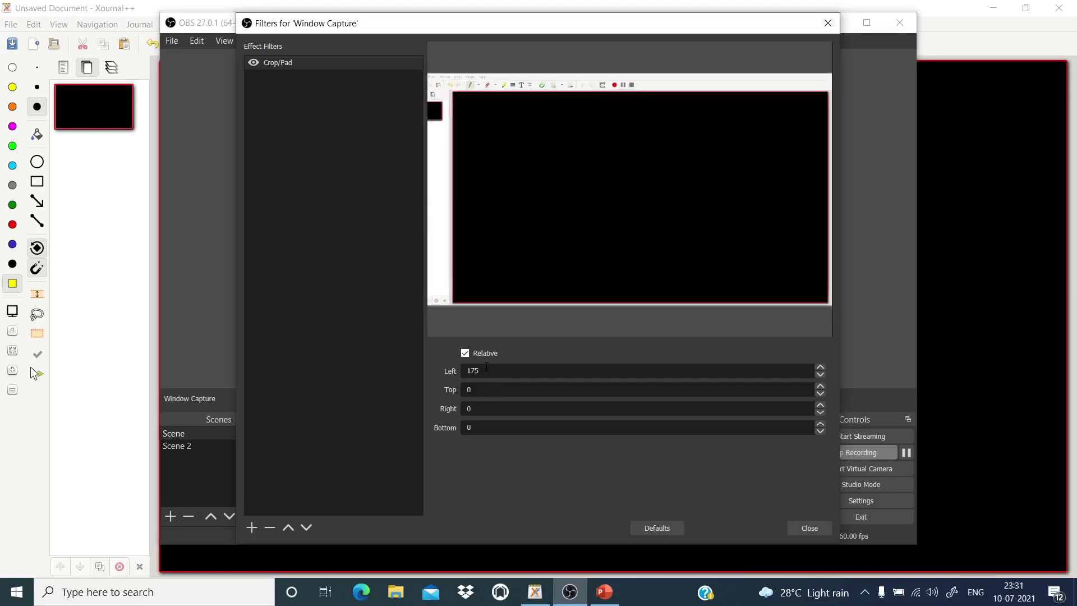
key("BackSpace")
key("BackSpace")
key("BackSpace")
type("275")
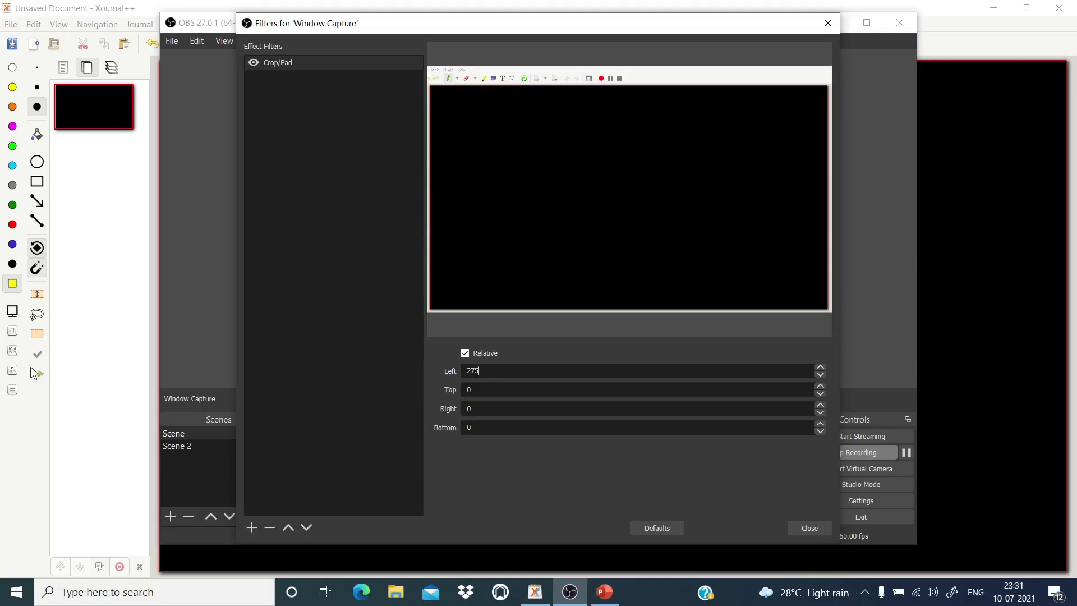
key("BackSpace")
type("100")
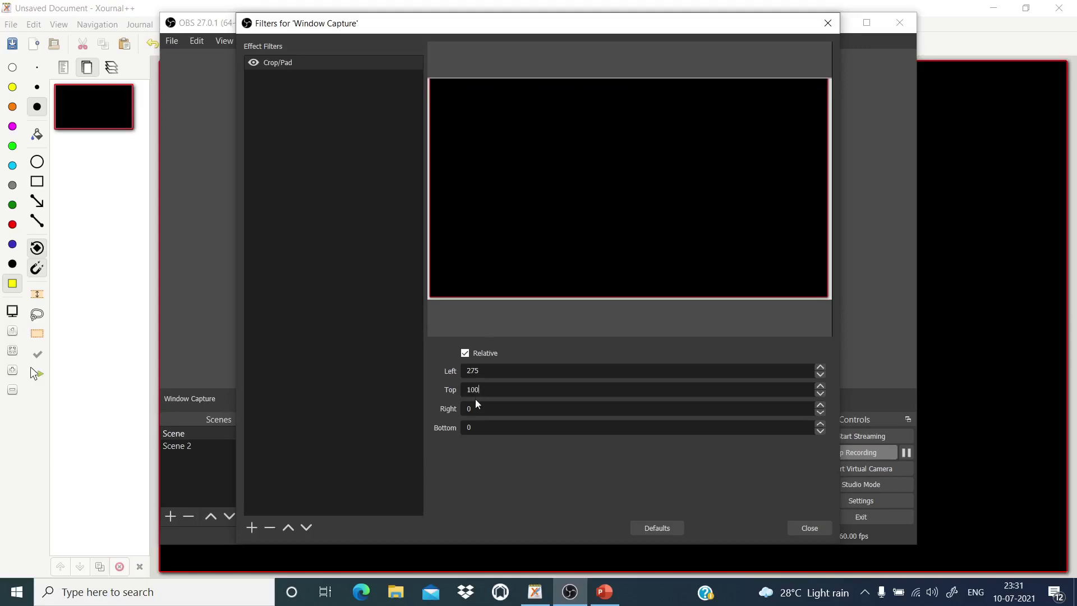
Step: Set the Crop/Pad filter's top crop to 70 and close the filter settings
key("BackSpace")
key("BackSpace")
key("BackSpace")
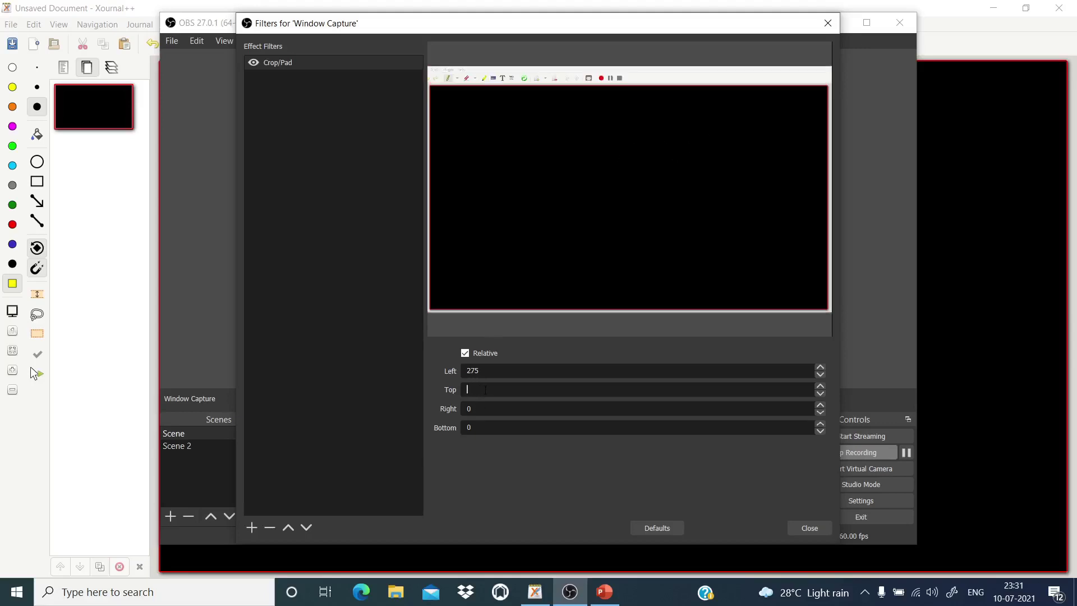
type("70")
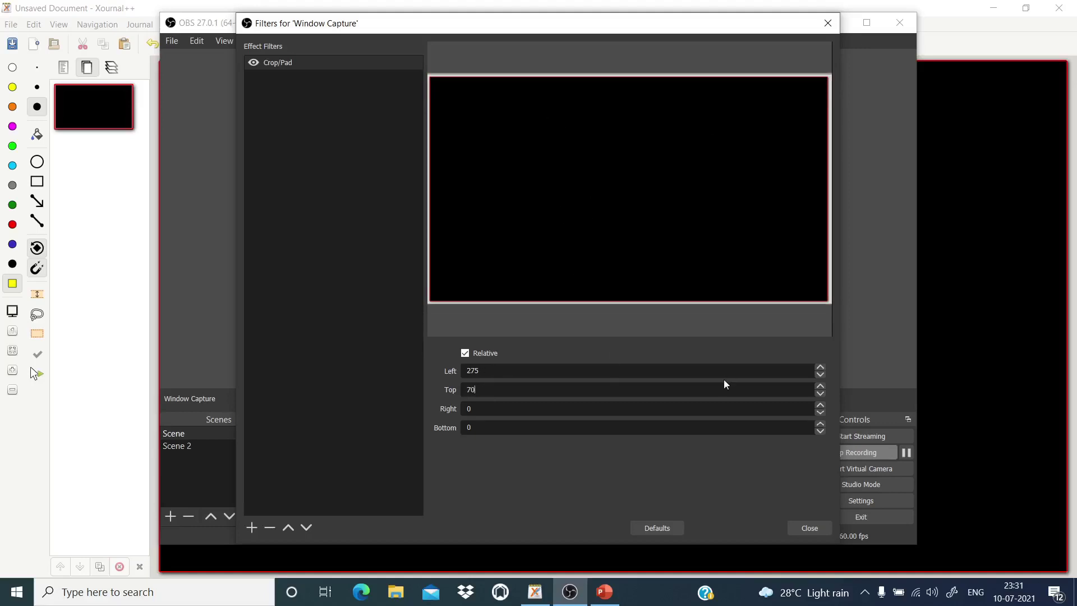
left_click(800, 526)
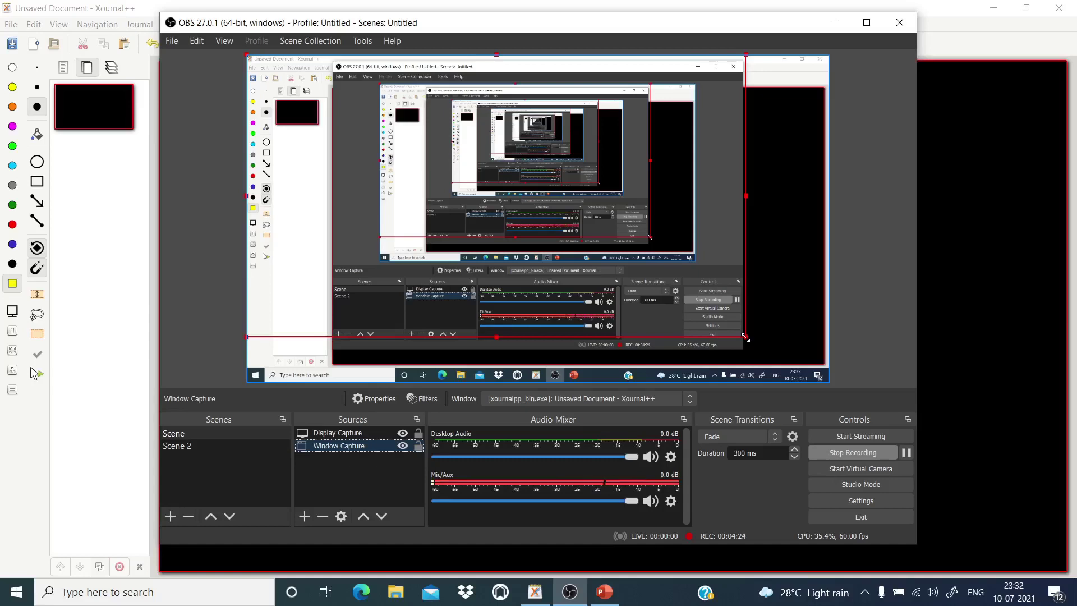
Step: Stretch the cropped Window Capture to fill the preview canvas, then select both capture sources
left_click_drag(746, 338, 827, 379)
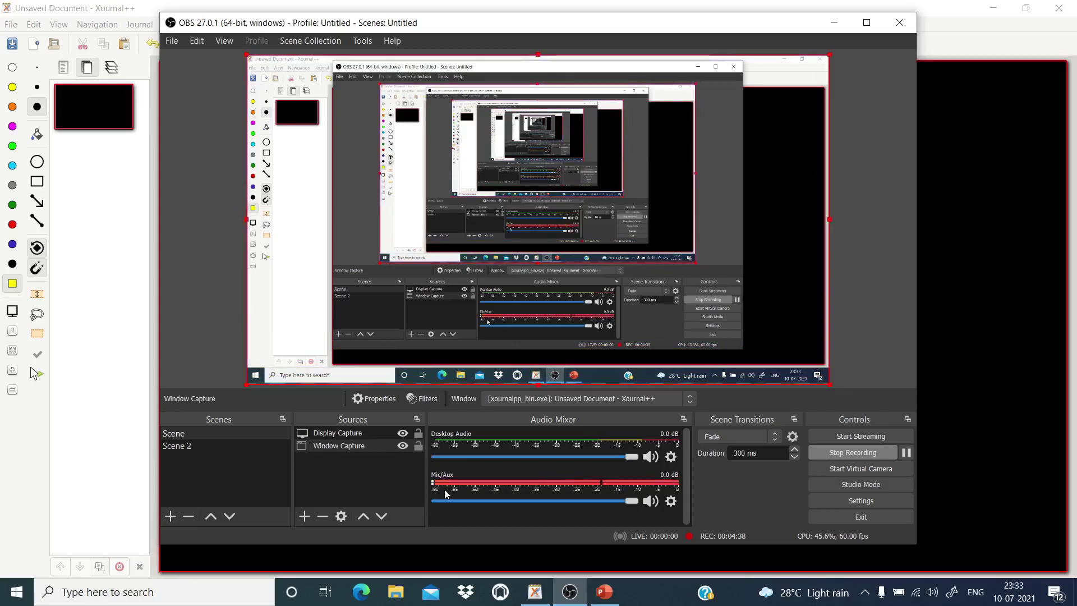
left_click(349, 445)
left_click(349, 436, "shift")
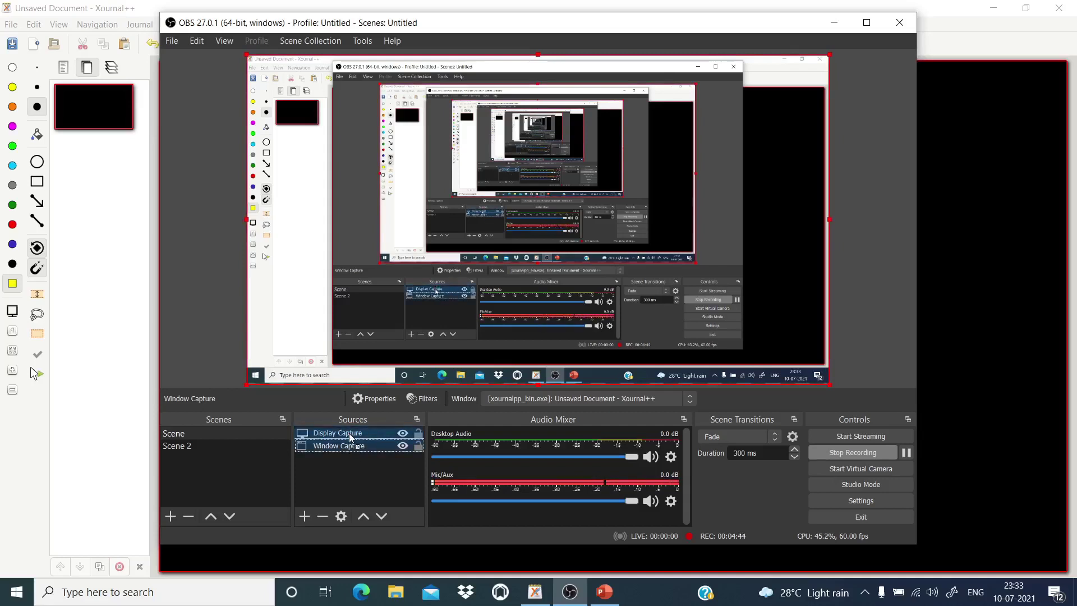